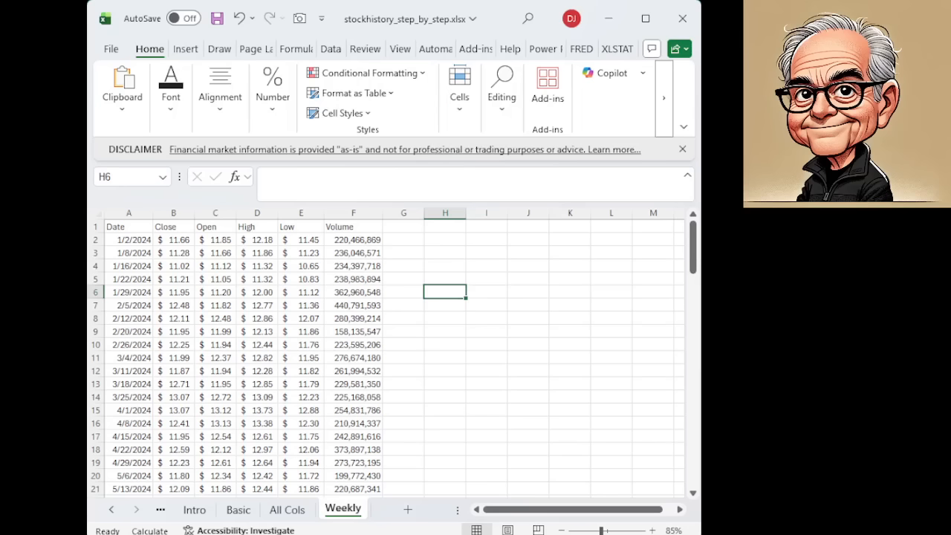
Step: Examine the Disclaimer sheet, then the STOCKHISTORY syntax in A1 and the column selectors on the Intro sheet
{"action": "left_click", "coordinate": [111, 510]}
{"action": "left_click", "coordinate": [200, 509]}
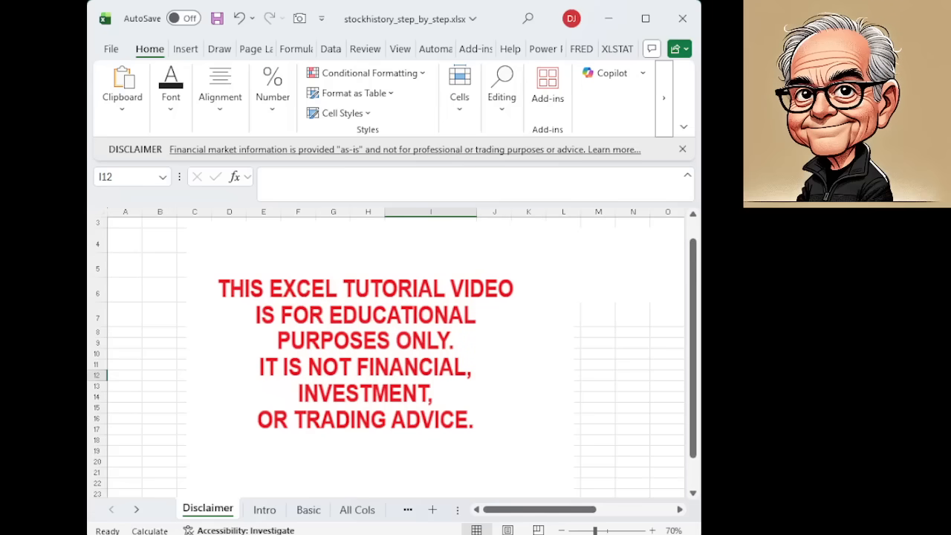
{"action": "left_click", "coordinate": [265, 512]}
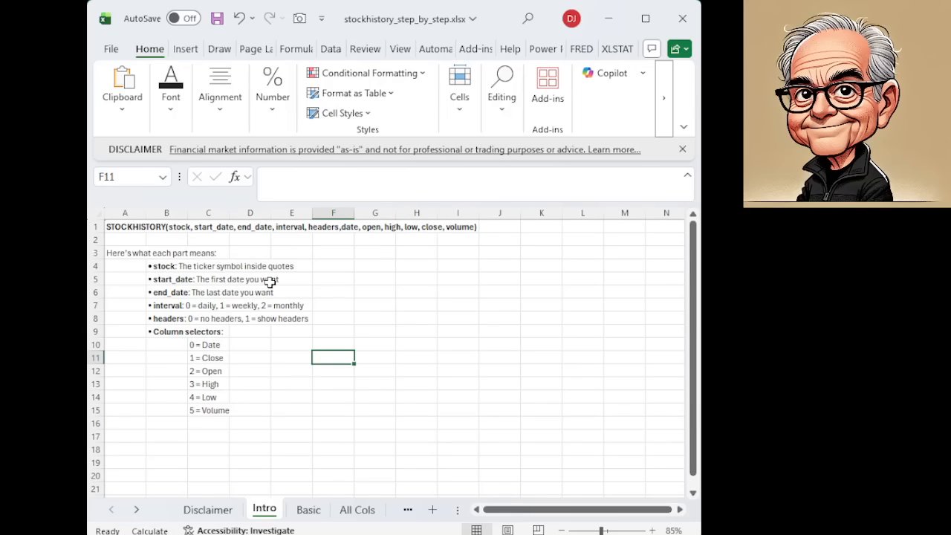
{"action": "left_click", "coordinate": [125, 224]}
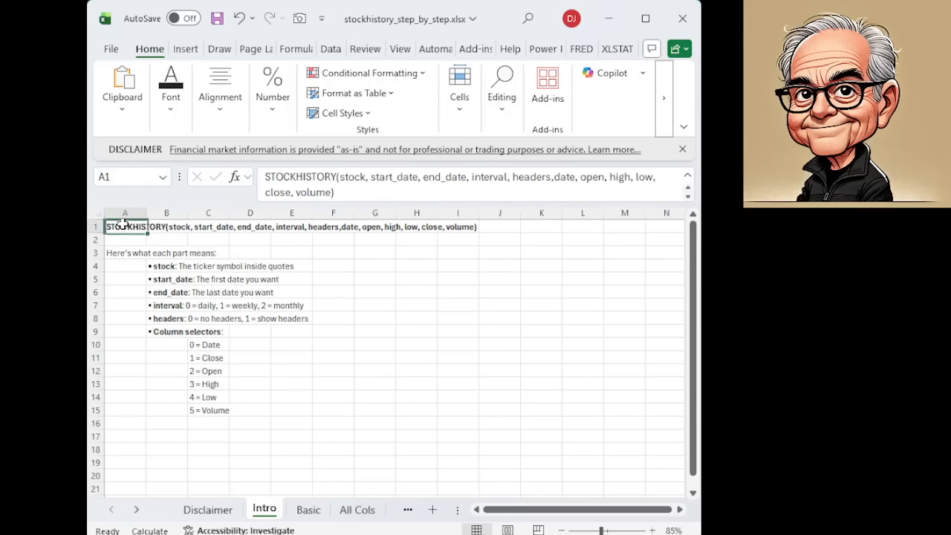
{"action": "left_click", "coordinate": [349, 176]}
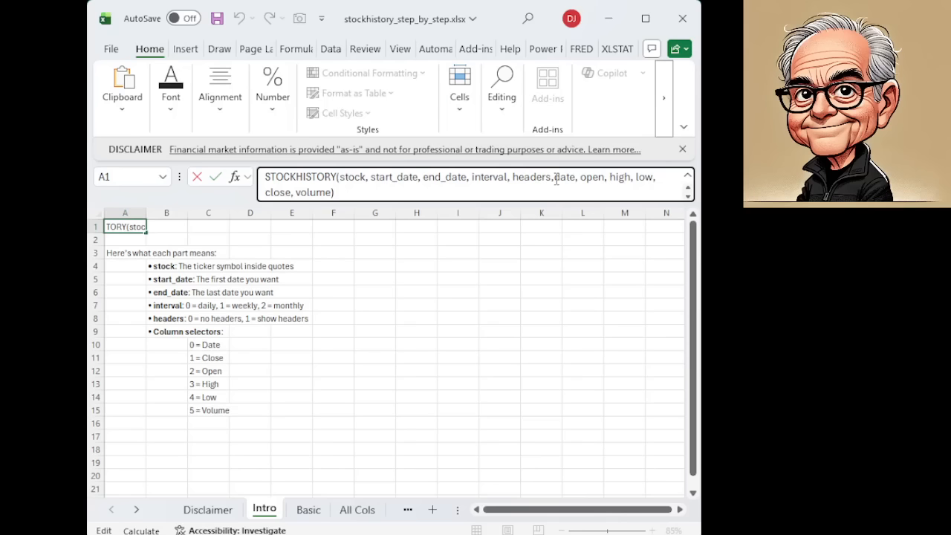
{"action": "left_click_drag", "start_coordinate": [553, 176], "coordinate": [333, 192]}
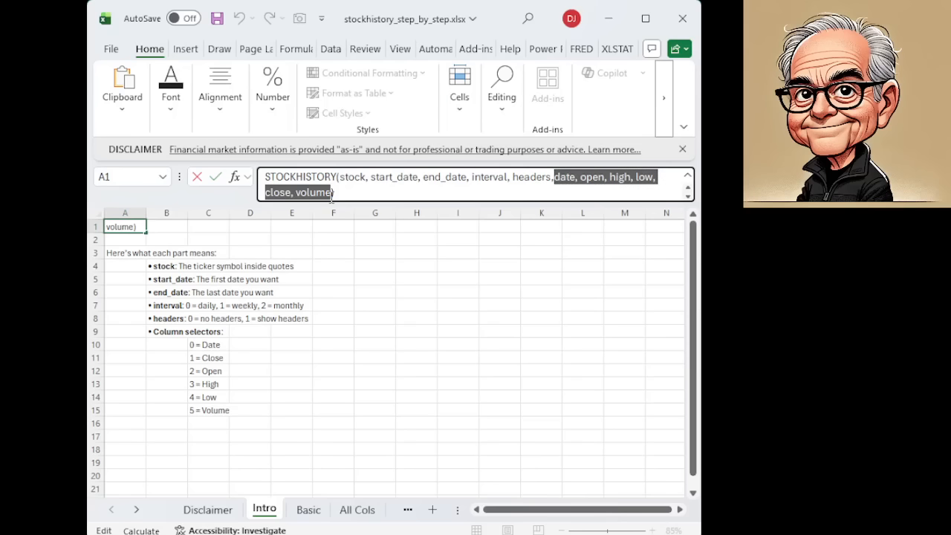
{"action": "left_click", "coordinate": [384, 273]}
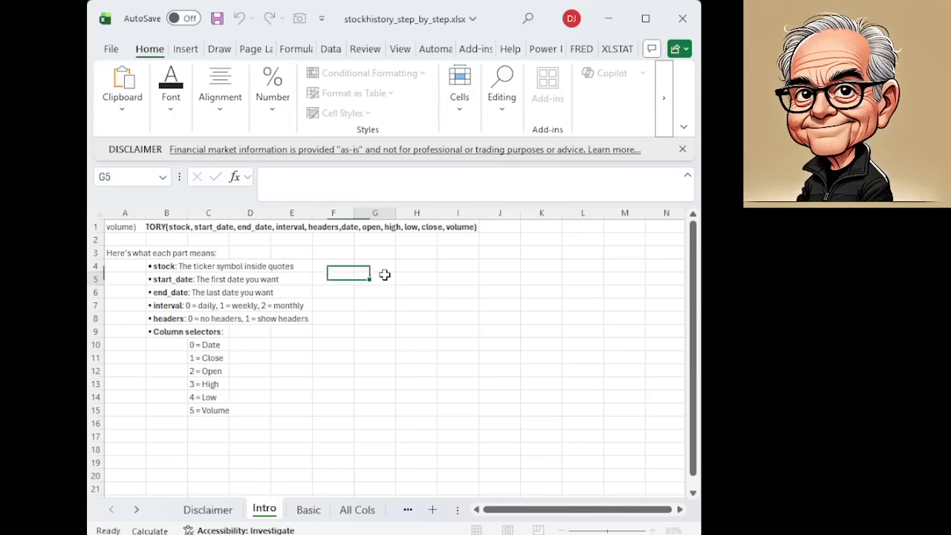
{"action": "left_click_drag", "start_coordinate": [192, 346], "coordinate": [212, 406]}
{"action": "left_click", "coordinate": [327, 384]}
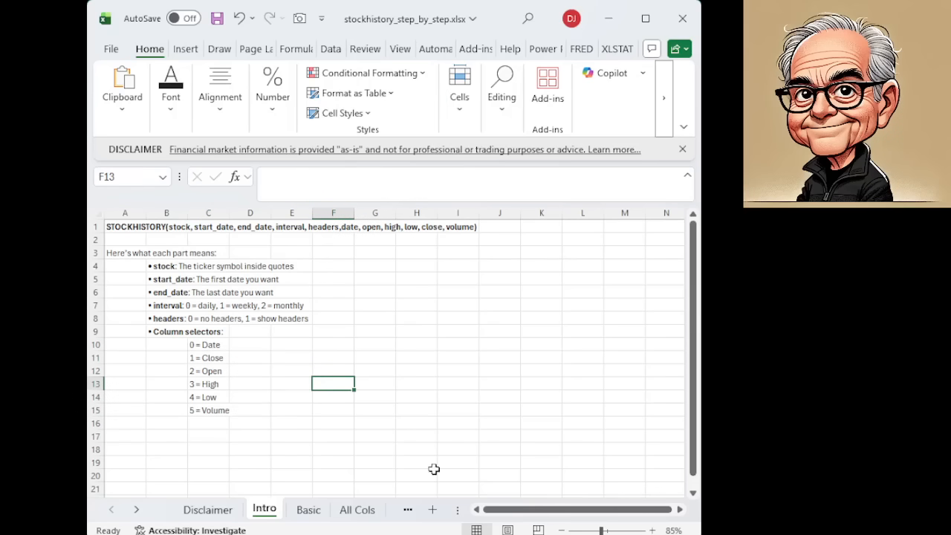
Step: Examine the STOCKHISTORY formulas in A1 of the Basic and All Cols sheets, including the interval, headers and column-selector arguments
{"action": "left_click", "coordinate": [308, 511]}
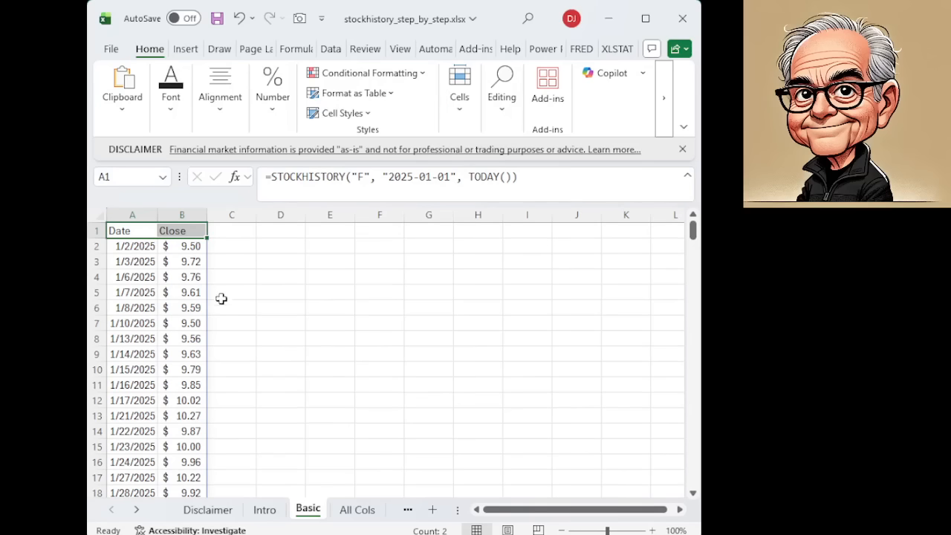
{"action": "left_click", "coordinate": [135, 227]}
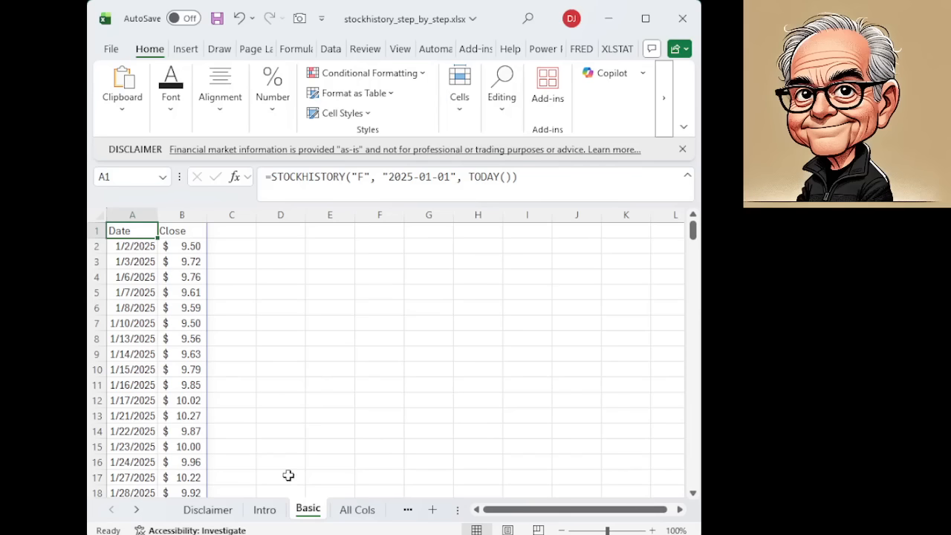
{"action": "left_click", "coordinate": [356, 511]}
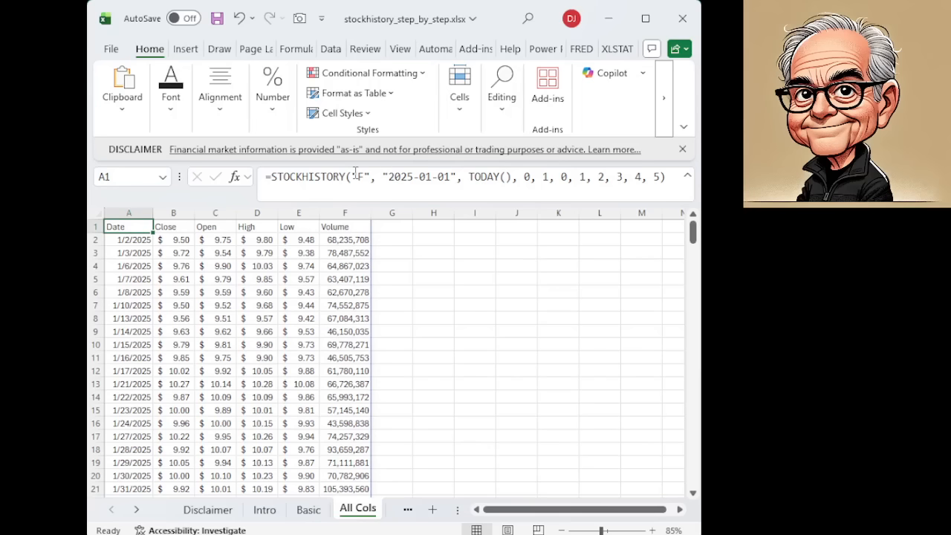
{"action": "left_click_drag", "start_coordinate": [352, 176], "coordinate": [515, 177]}
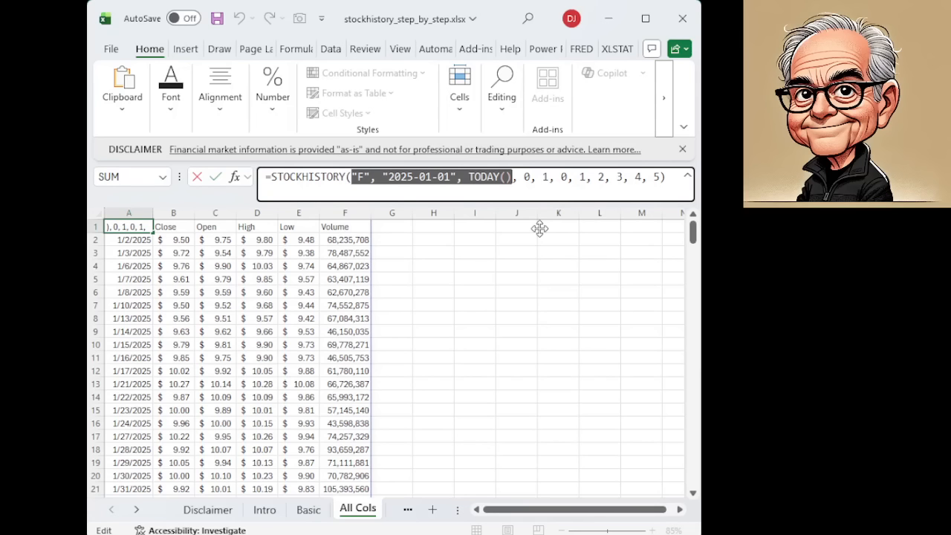
{"action": "left_click", "coordinate": [526, 177]}
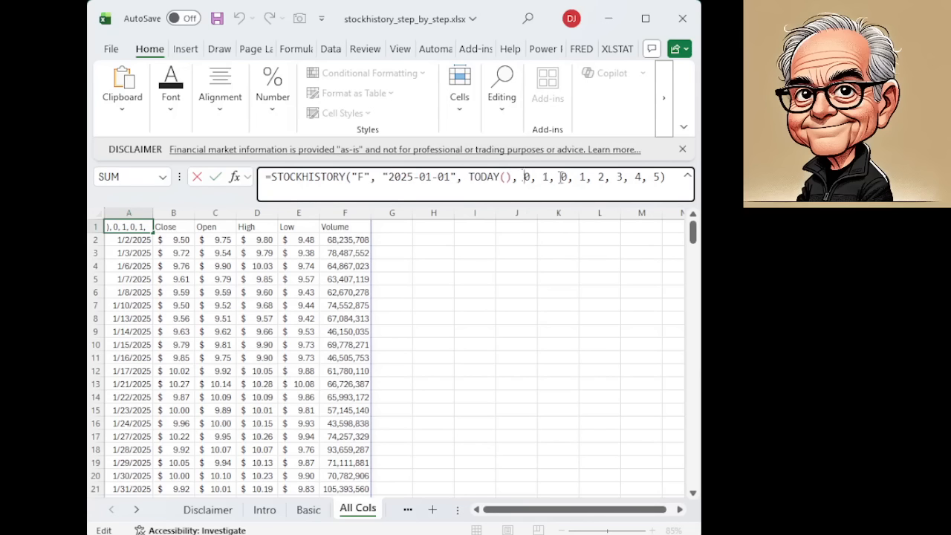
{"action": "left_click_drag", "start_coordinate": [561, 176], "coordinate": [662, 181]}
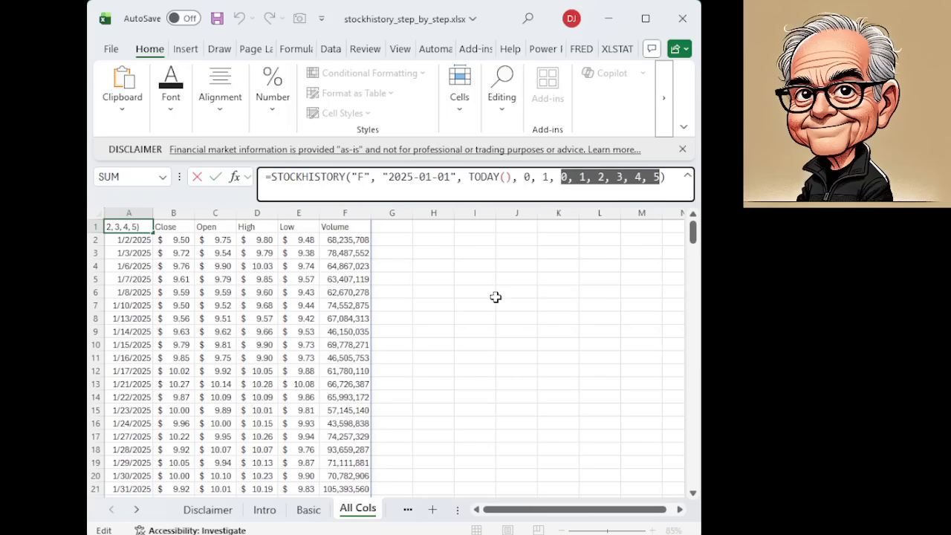
{"action": "left_click", "coordinate": [418, 268]}
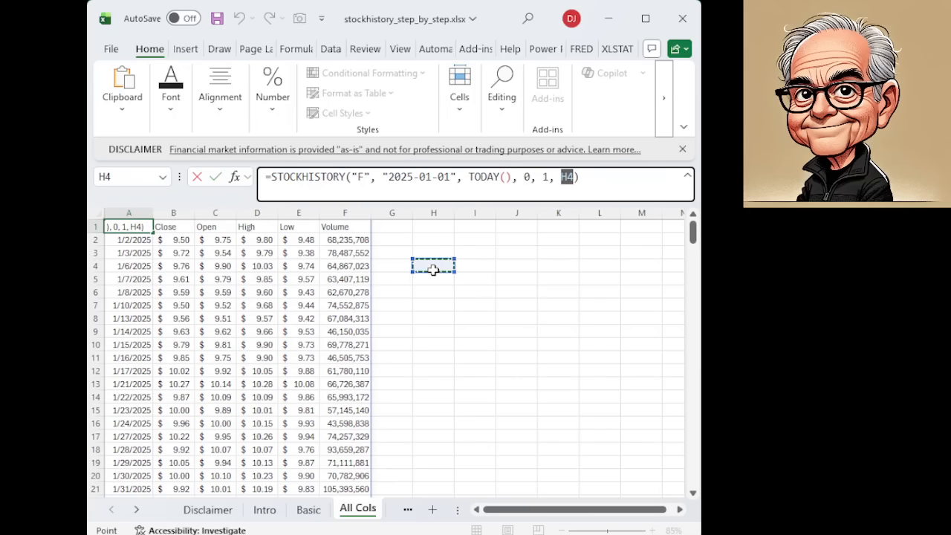
{"action": "key", "text": "Escape"}
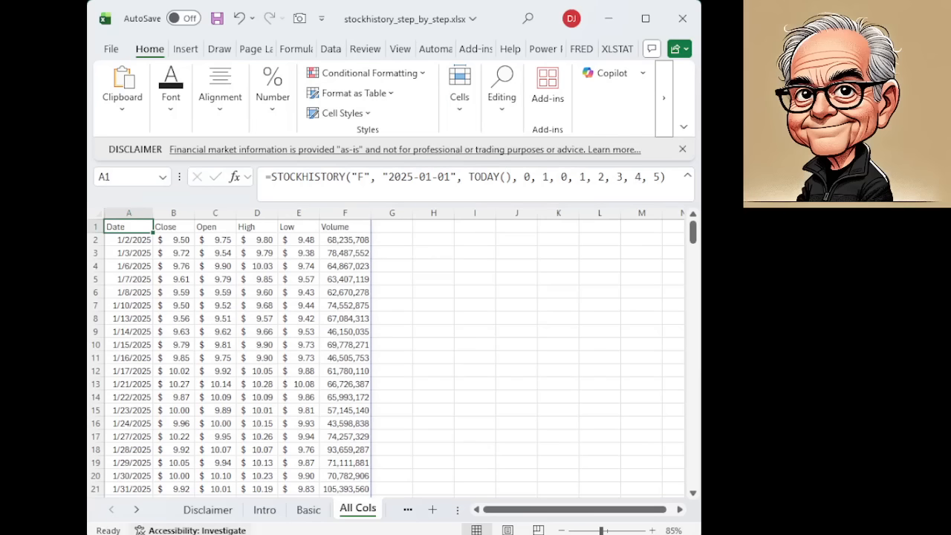
Step: Examine the A1 formula on the Weekly sheet, including its calculated start date, interval, headers and column-selector arguments
{"action": "left_click", "coordinate": [137, 513]}
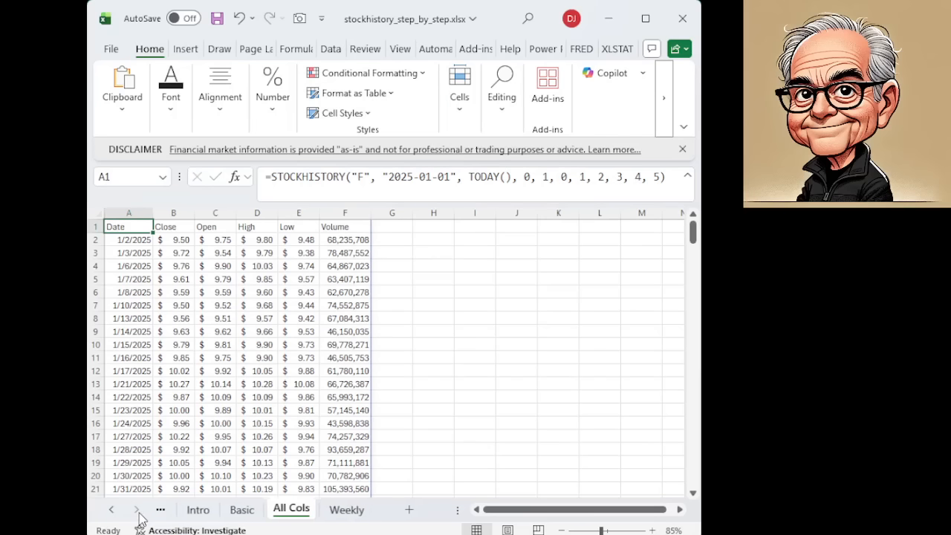
{"action": "left_click", "coordinate": [346, 517]}
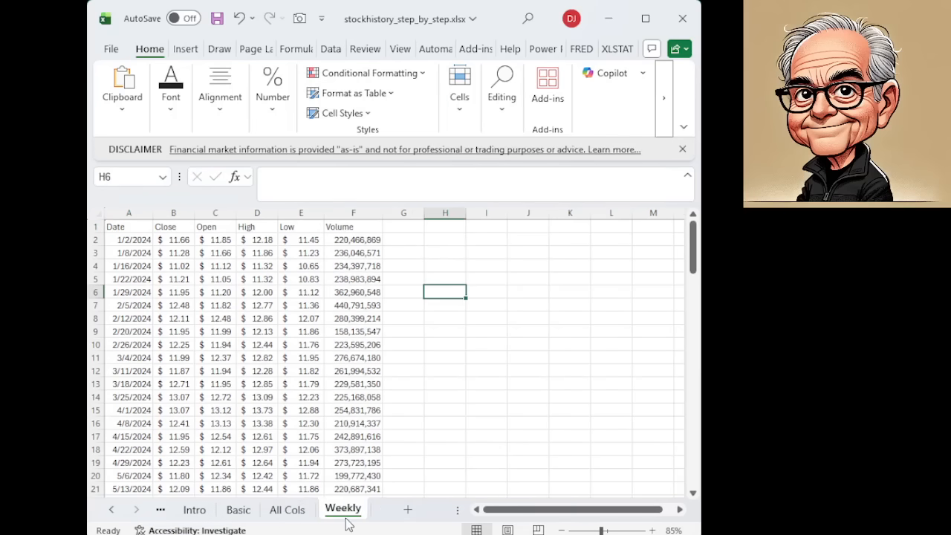
{"action": "left_click", "coordinate": [136, 226]}
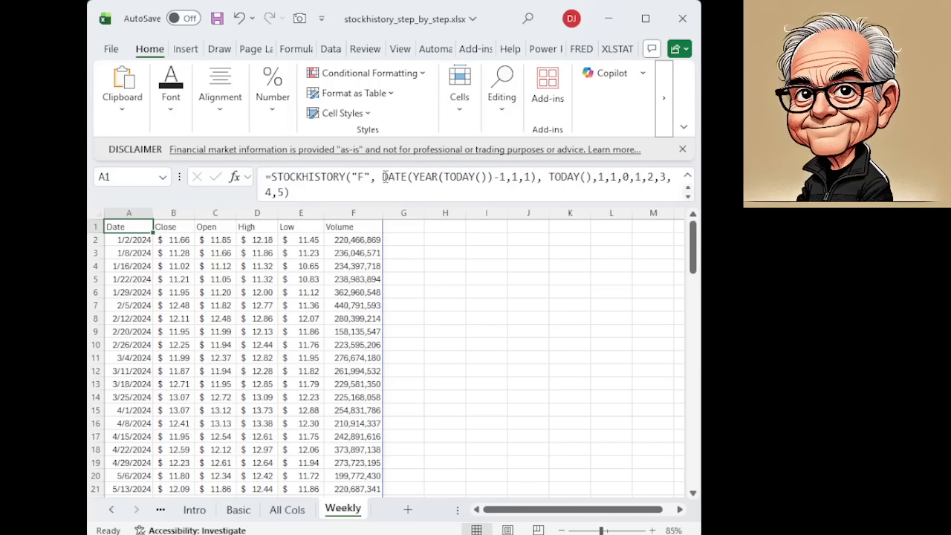
{"action": "left_click_drag", "start_coordinate": [384, 177], "coordinate": [506, 182]}
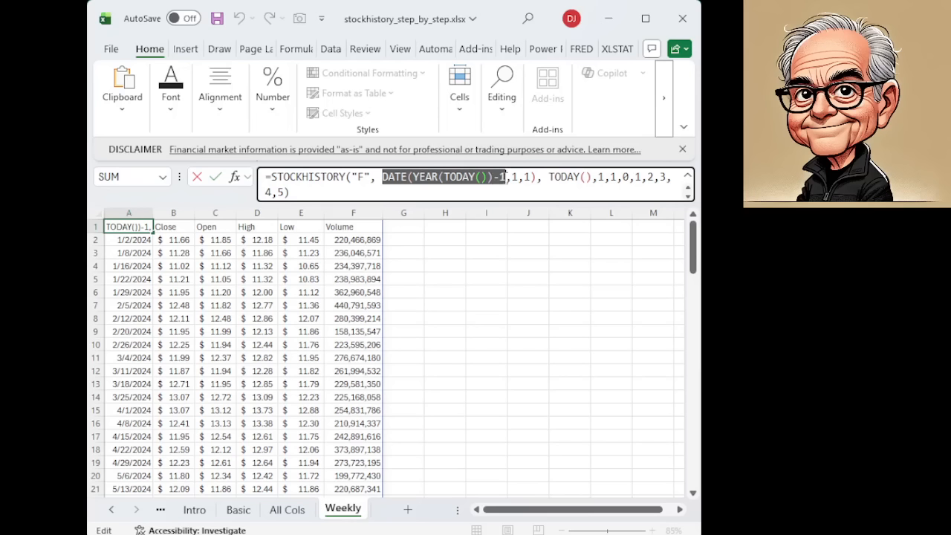
{"action": "left_click", "coordinate": [595, 178]}
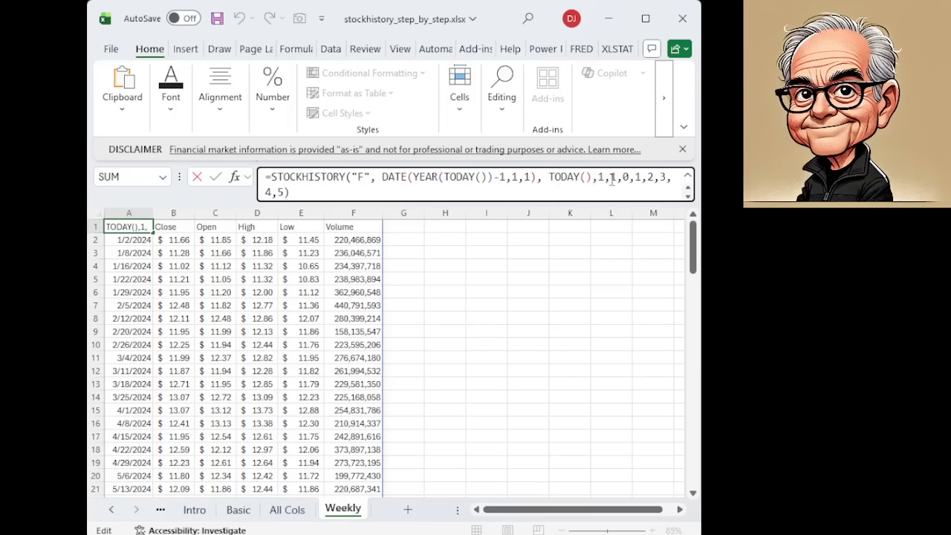
{"action": "left_click", "coordinate": [612, 180]}
{"action": "left_click_drag", "start_coordinate": [623, 178], "coordinate": [285, 193]}
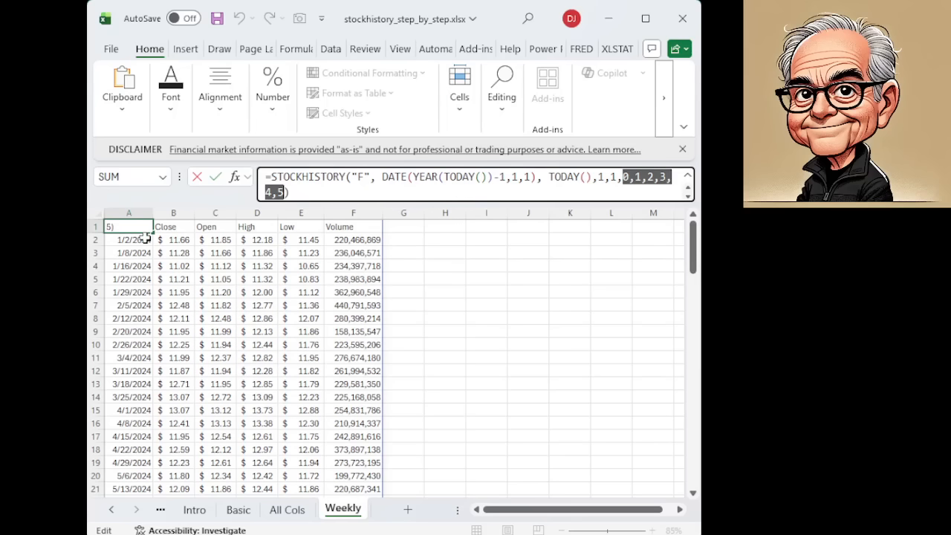
{"action": "key", "text": "Escape"}
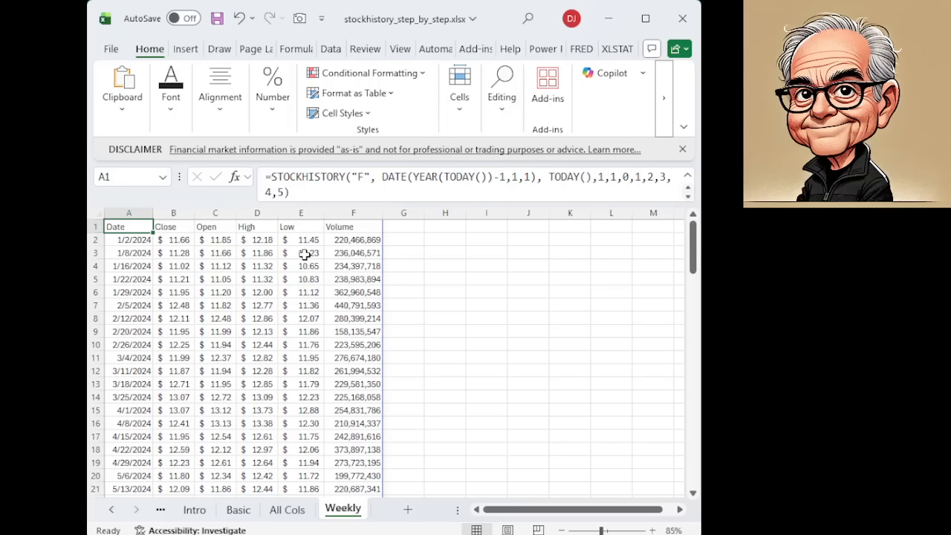
Step: Plot the Date, Close and Volume columns as a combo chart with a Close line and secondary-axis Volume area, and enlarge it over columns C to L
{"action": "left_click", "coordinate": [133, 211]}
{"action": "left_click", "coordinate": [172, 210]}
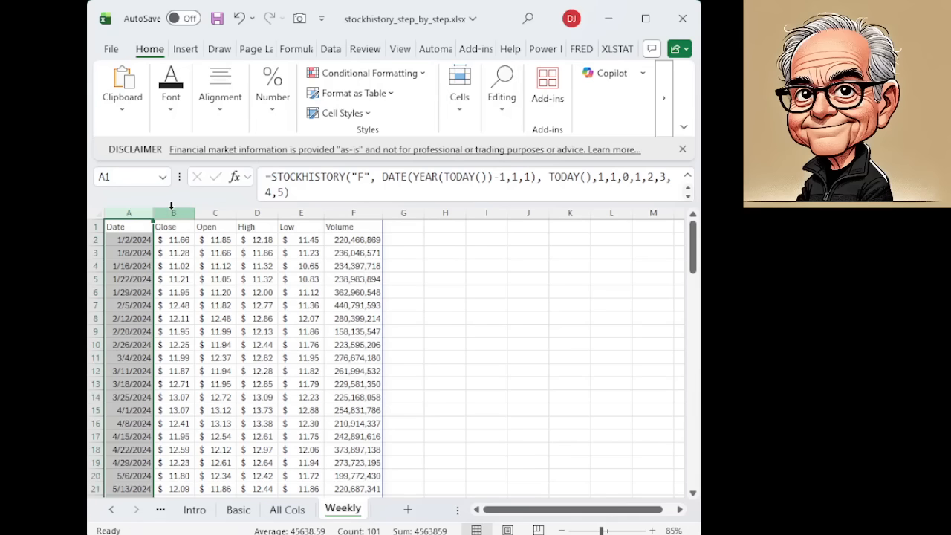
{"action": "left_click", "coordinate": [332, 213], "text": "ctrl"}
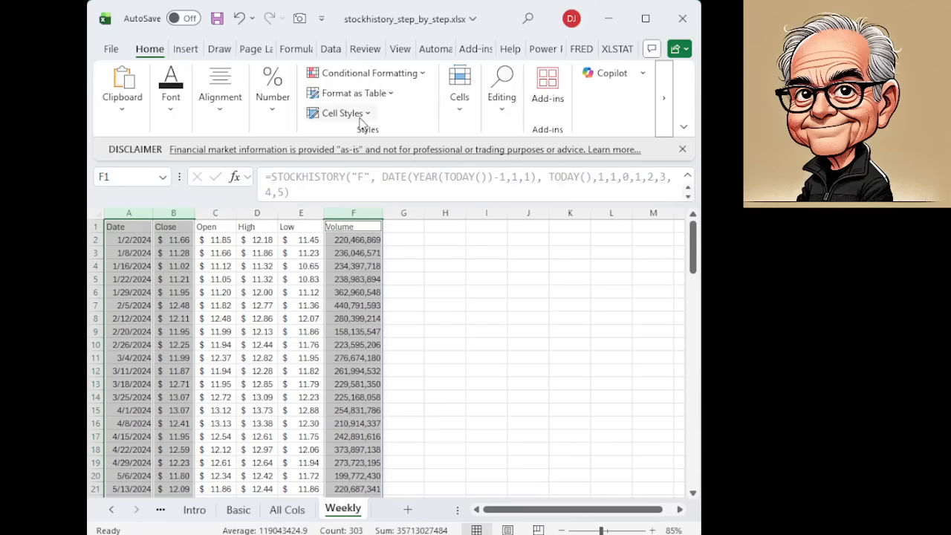
{"action": "left_click", "coordinate": [188, 52]}
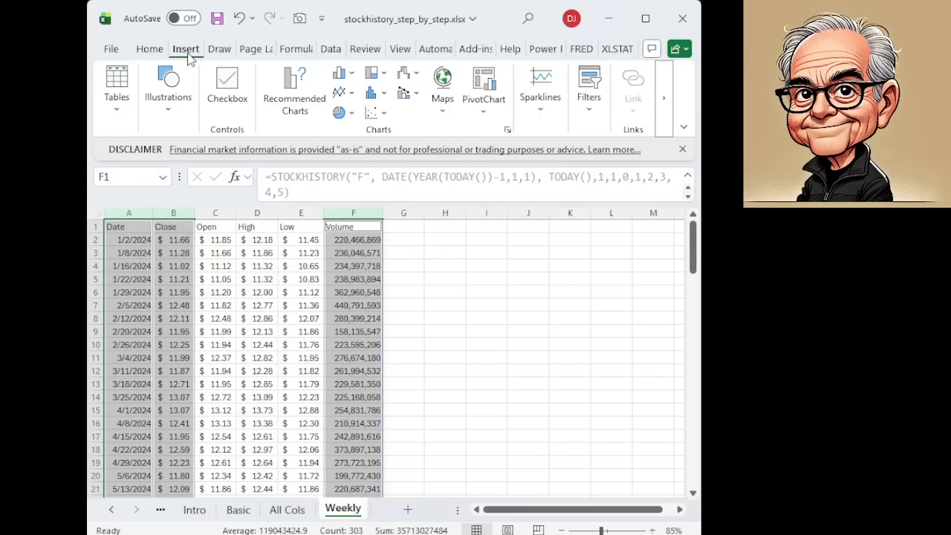
{"action": "left_click", "coordinate": [410, 95]}
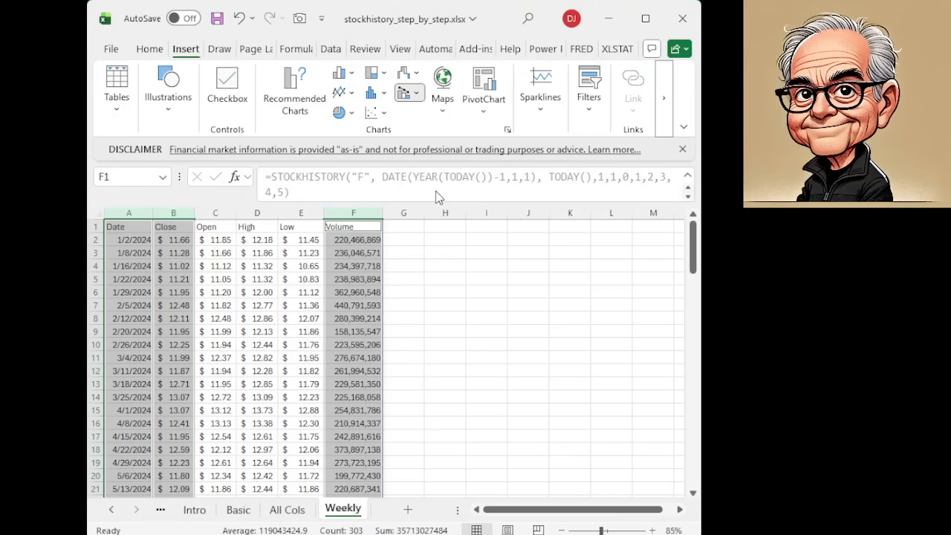
{"action": "left_click", "coordinate": [436, 192]}
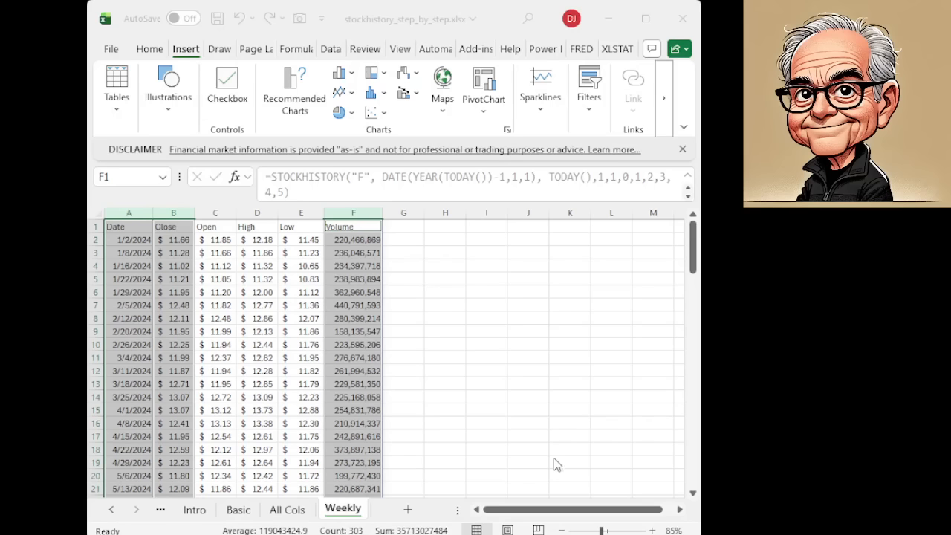
{"action": "key", "text": "alt+F1"}
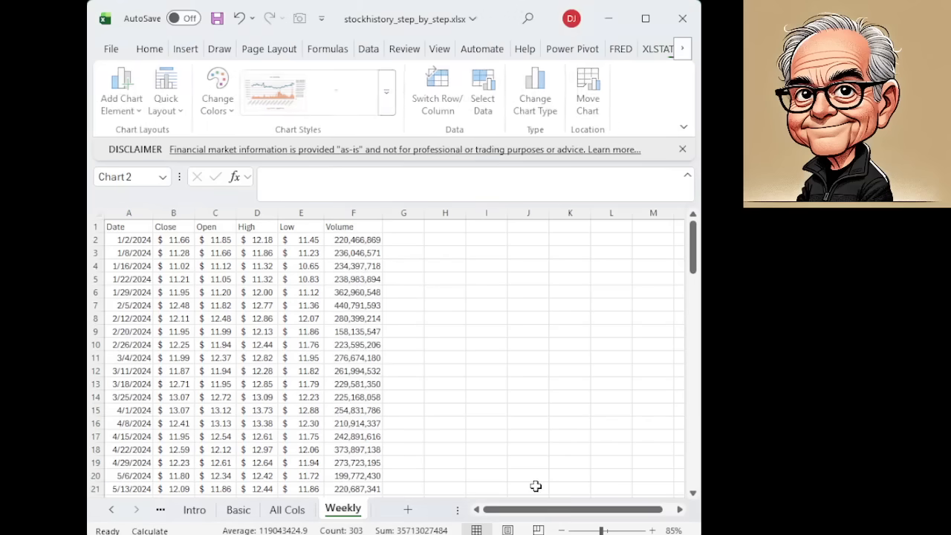
{"action": "left_click_drag", "start_coordinate": [319, 273], "coordinate": [303, 249]}
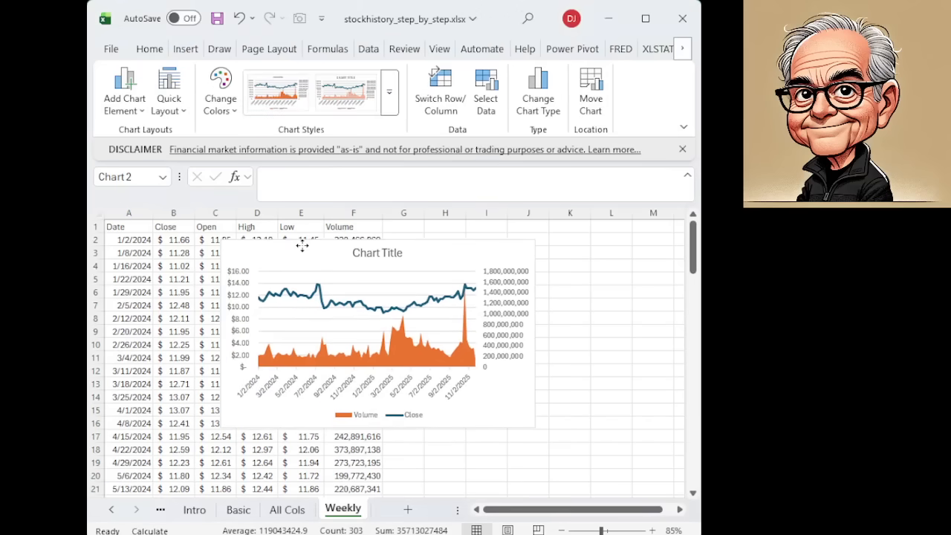
{"action": "left_click_drag", "start_coordinate": [535, 428], "coordinate": [615, 479]}
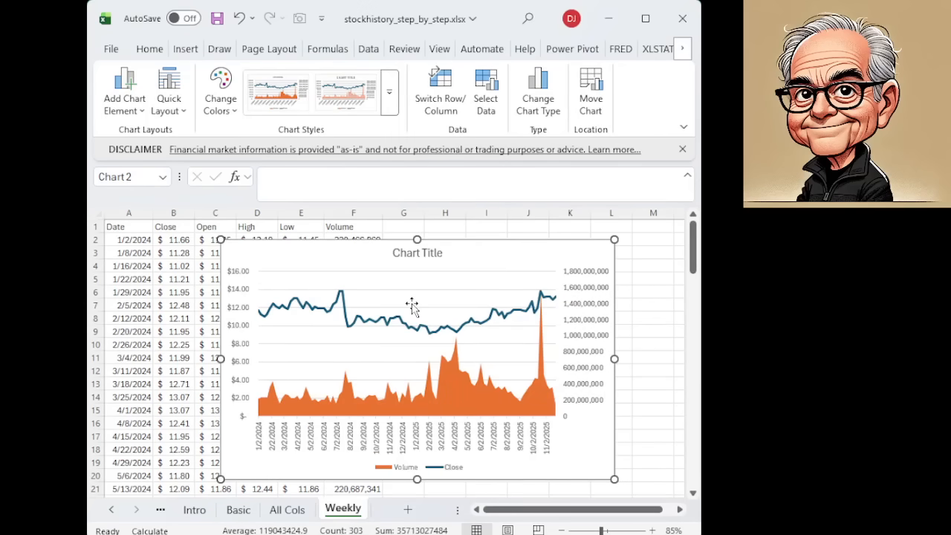
Step: Set the minimum bound of the chart's closing-price axis to 10 and close the axis formatting
{"action": "double_click", "coordinate": [240, 346]}
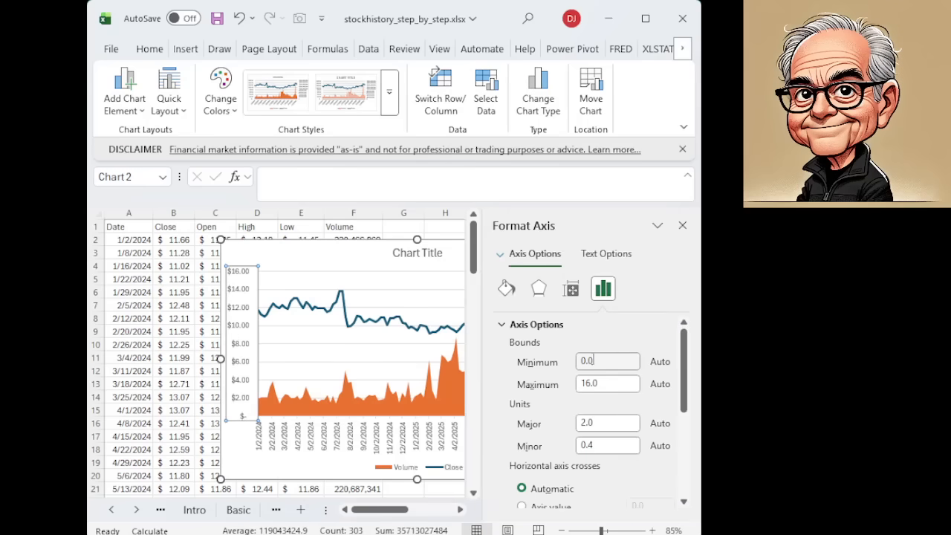
{"action": "left_click_drag", "start_coordinate": [598, 361], "coordinate": [576, 362]}
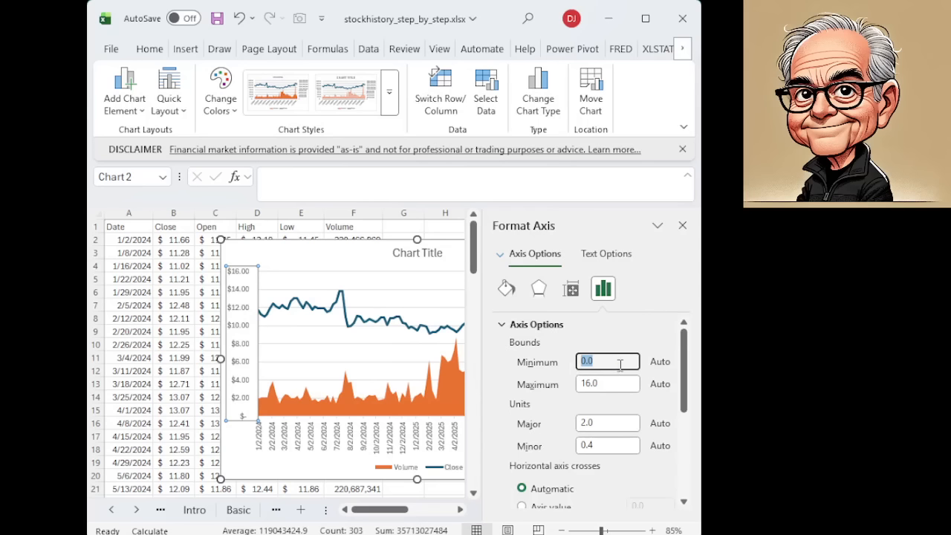
{"action": "type", "text": "10"}
{"action": "key", "text": "Return"}
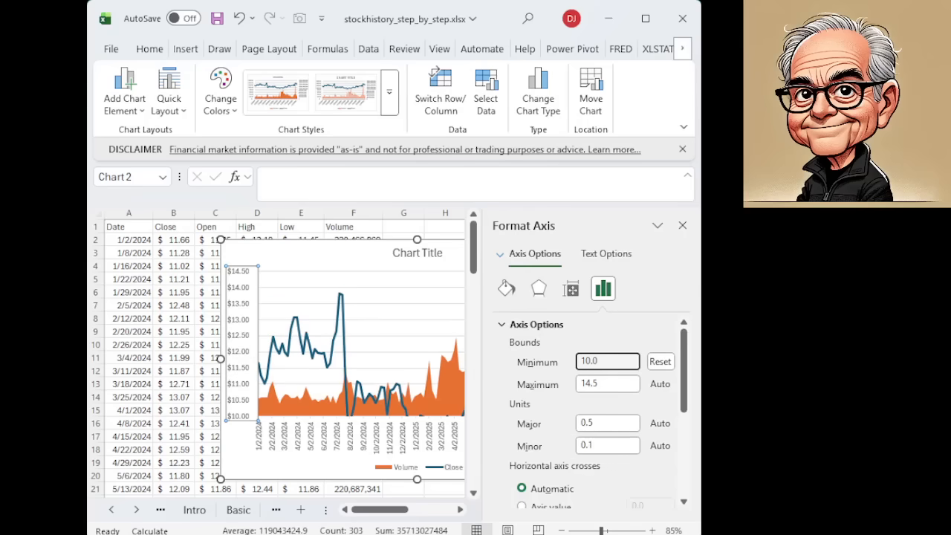
{"action": "left_click", "coordinate": [683, 226]}
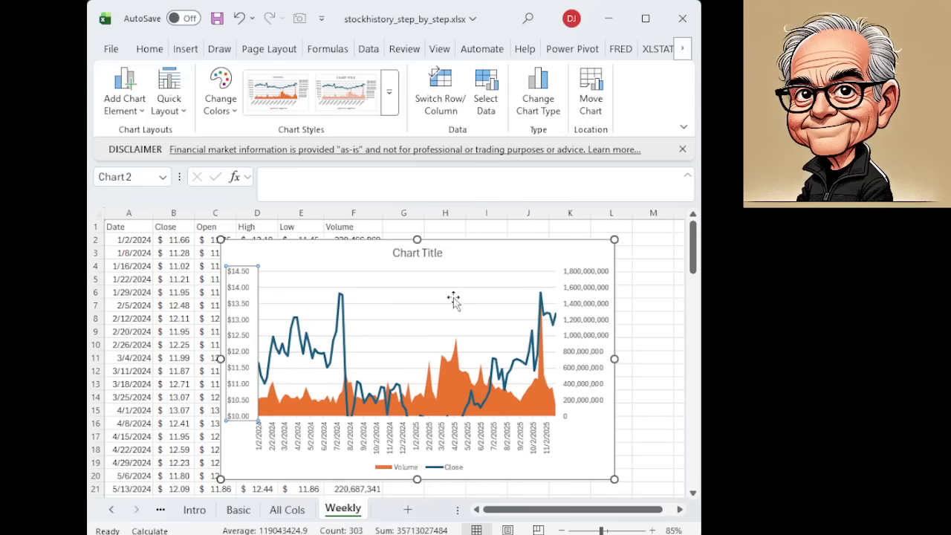
Step: Reposition and resize the chart to span about columns B to L and rows 2 to 21, and save the workbook
{"action": "left_click_drag", "start_coordinate": [330, 247], "coordinate": [306, 237]}
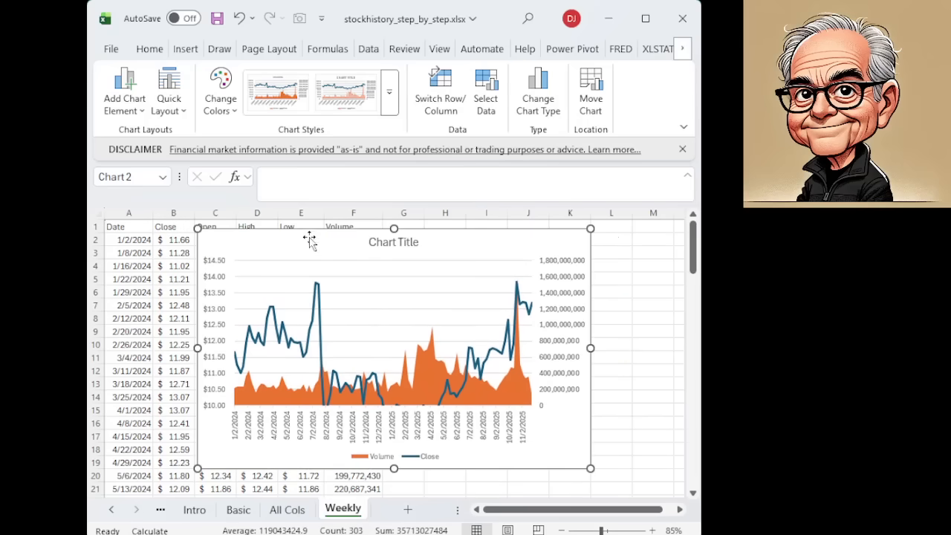
{"action": "left_click_drag", "start_coordinate": [395, 466], "coordinate": [394, 477]}
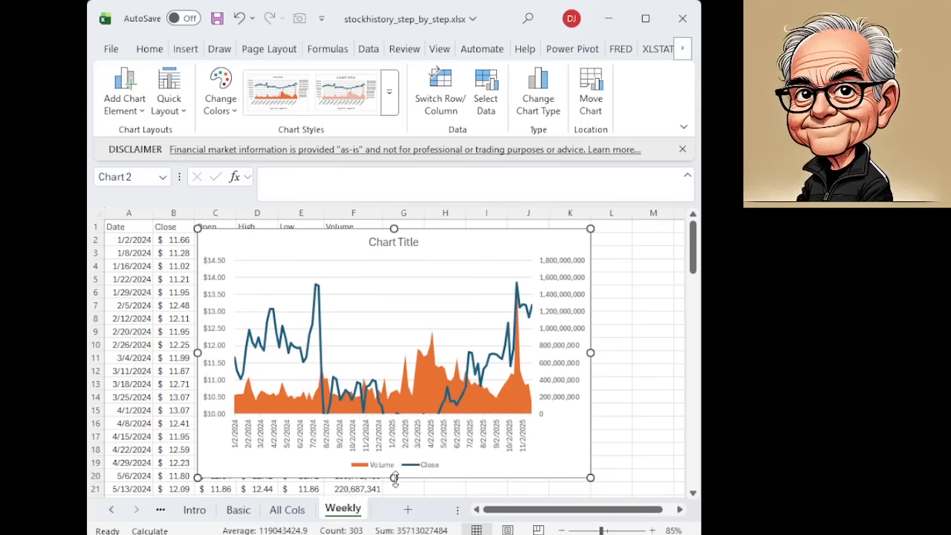
{"action": "left_click_drag", "start_coordinate": [589, 478], "coordinate": [587, 481]}
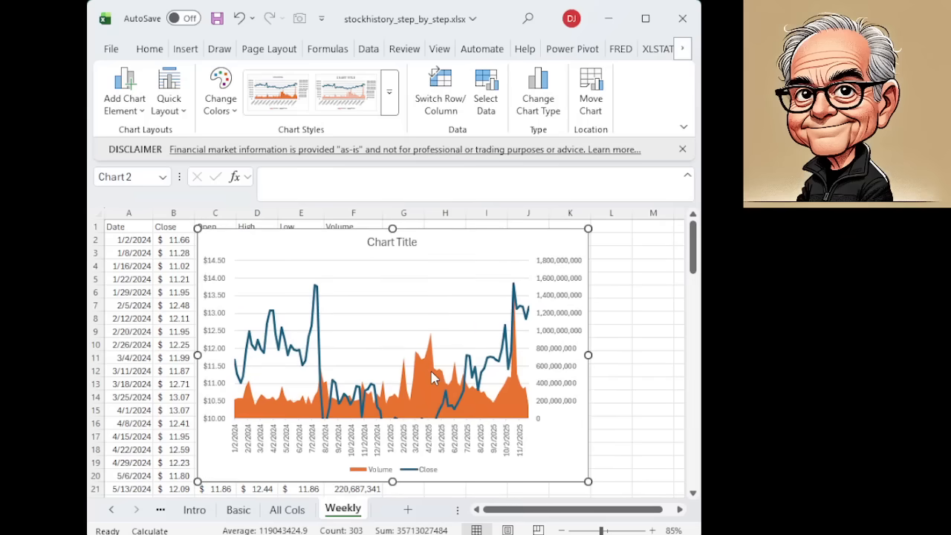
{"action": "left_click_drag", "start_coordinate": [276, 241], "coordinate": [246, 245]}
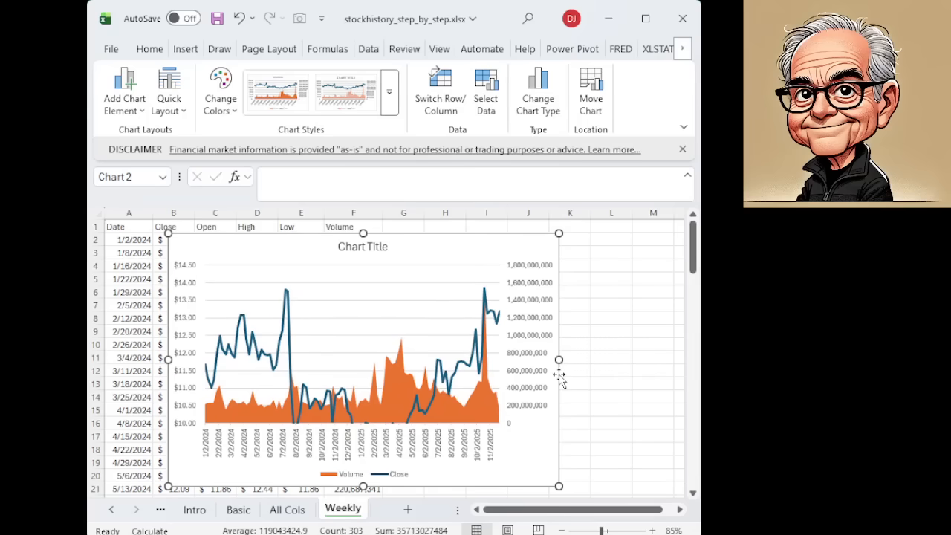
{"action": "left_click_drag", "start_coordinate": [559, 359], "coordinate": [623, 364]}
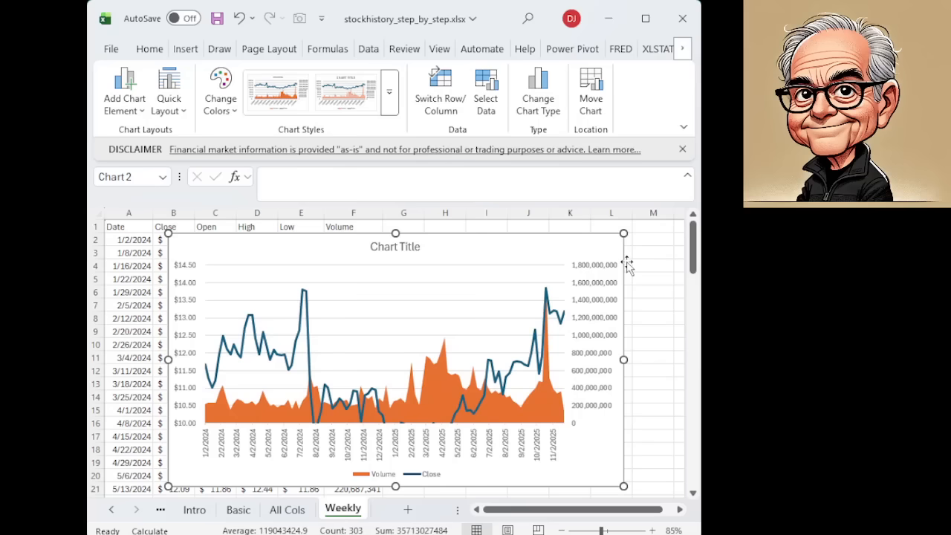
{"action": "left_click", "coordinate": [215, 18]}
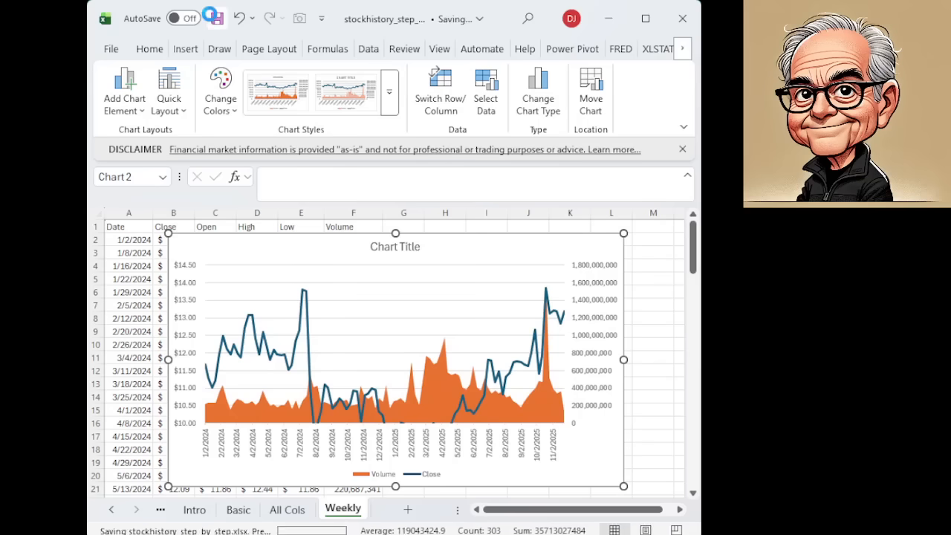